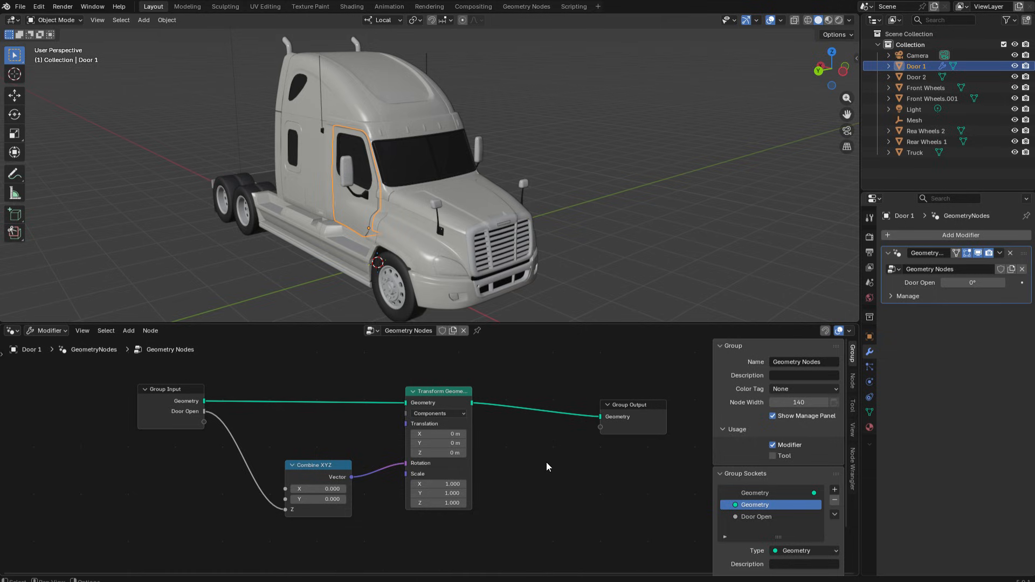
# Step: Examine Door 1's rotation node setup and the angle limits of its Door Open input
pyautogui.click(169, 392)
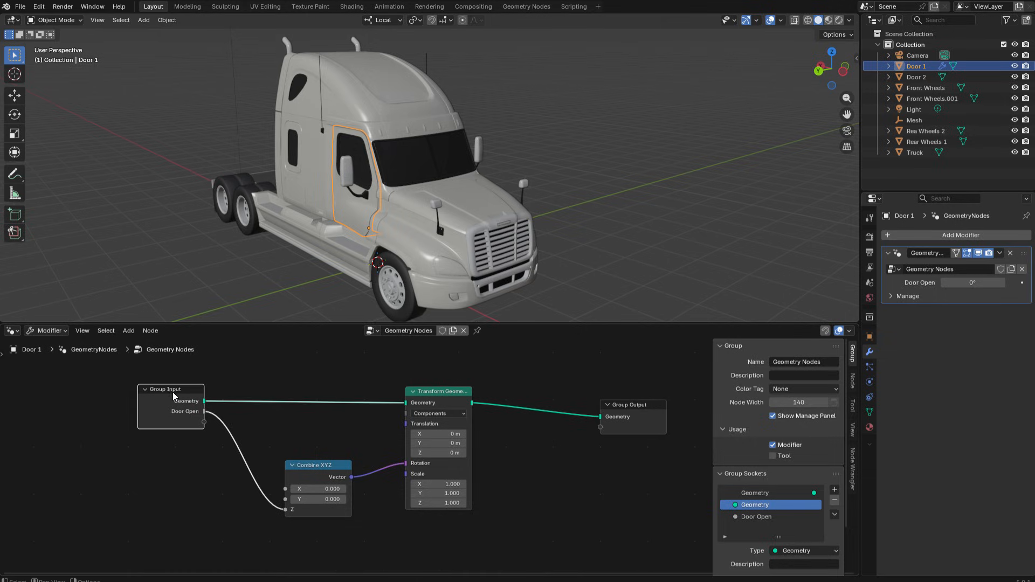
pyautogui.click(441, 394)
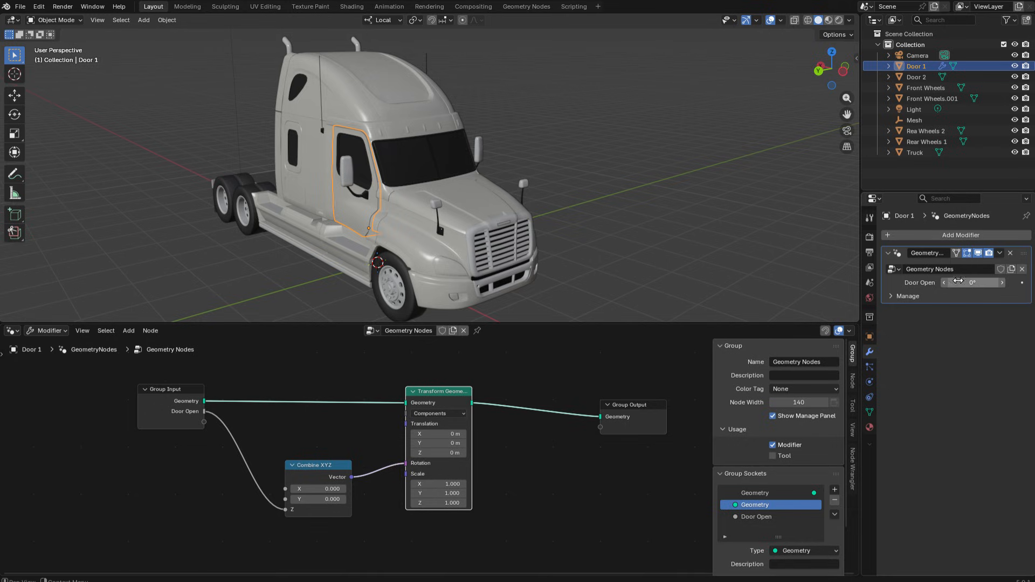
pyautogui.moveTo(972, 282)
pyautogui.mouseDown()
pyautogui.moveTo(1004, 283)
pyautogui.moveTo(970, 283)
pyautogui.mouseUp()
pyautogui.click(756, 517)
pyautogui.scroll(-5, 767, 503)
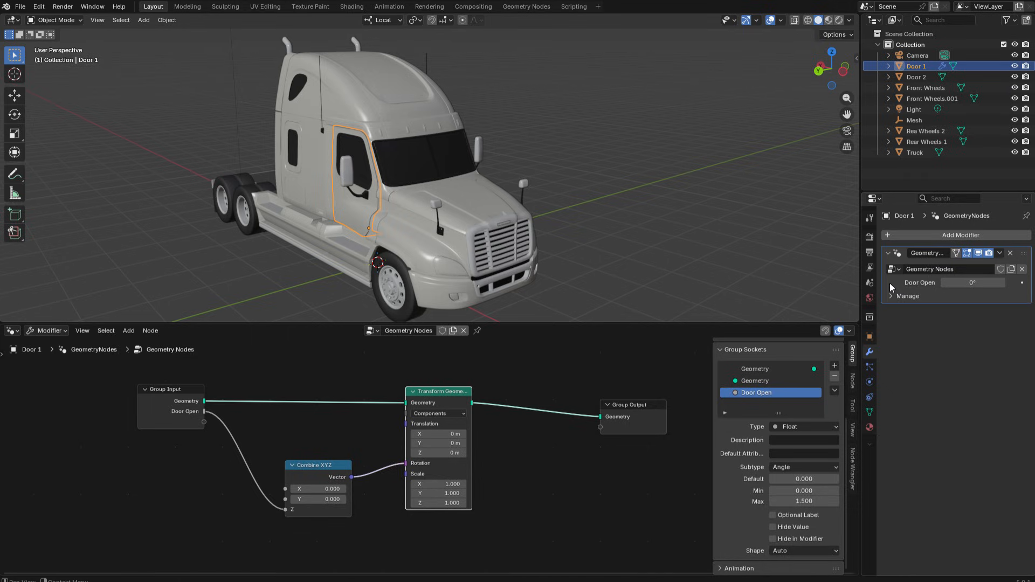
# Step: Duplicate the Group Input node and place the copy below and to the left of the Combine XYZ node
pyautogui.click(184, 403)
pyautogui.hotkey('shift', 'd')
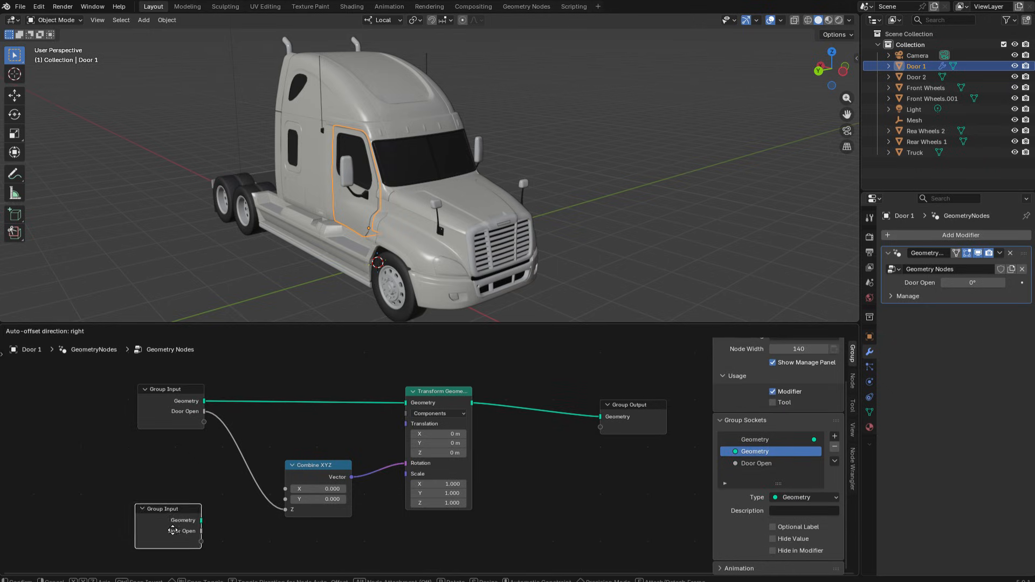
pyautogui.click(173, 547)
pyautogui.moveTo(264, 552); pyautogui.dragTo(266, 471, button='middle')
pyautogui.moveTo(175, 452); pyautogui.dragTo(173, 468)
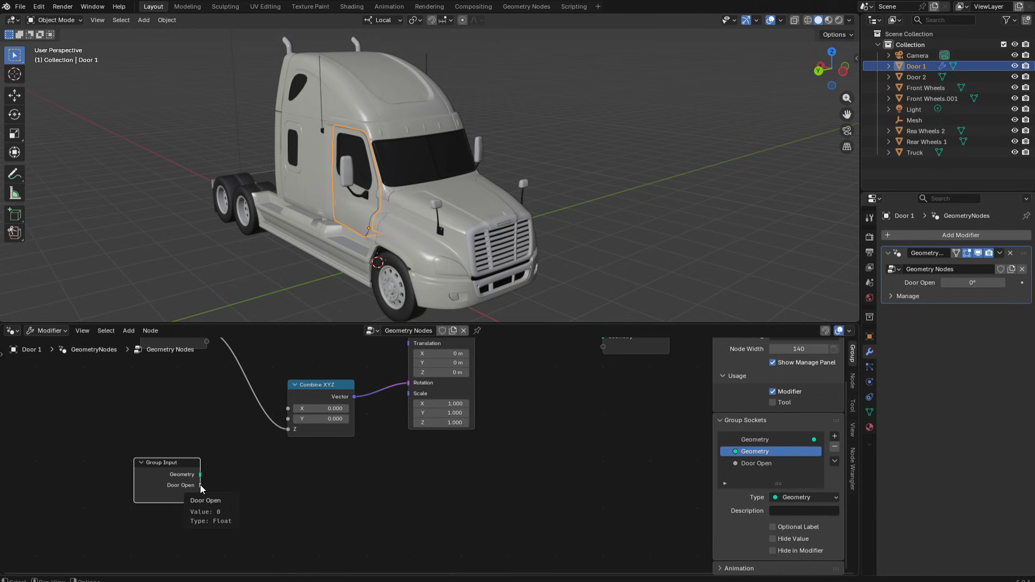
# Step: Add a Dial Gizmo node, link its Value to the duplicated node's Door Open output, and test the dial on Door 1
pyautogui.hotkey('shift', 'a')
pyautogui.write('g')
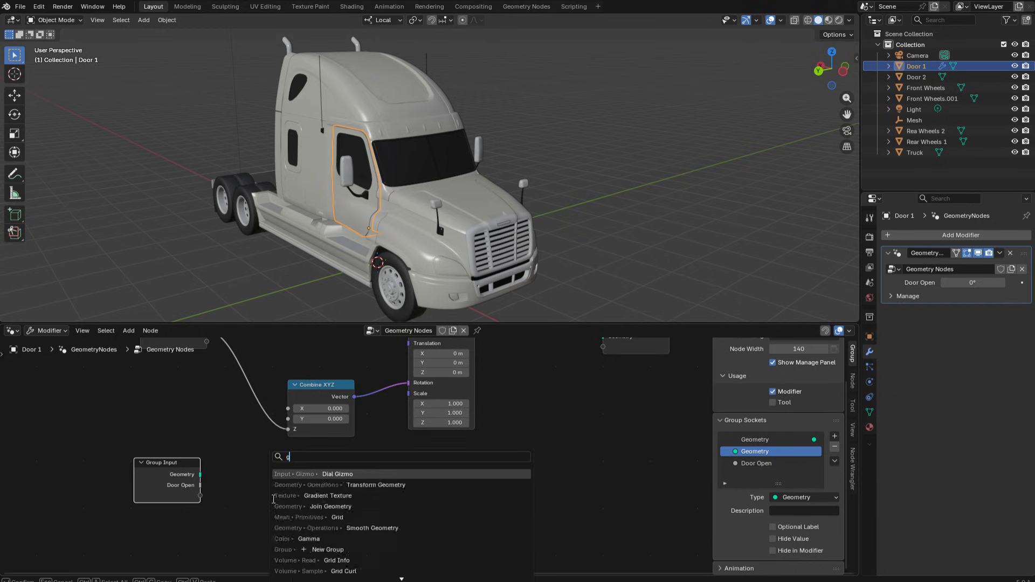
pyautogui.write('izm')
pyautogui.click(309, 473)
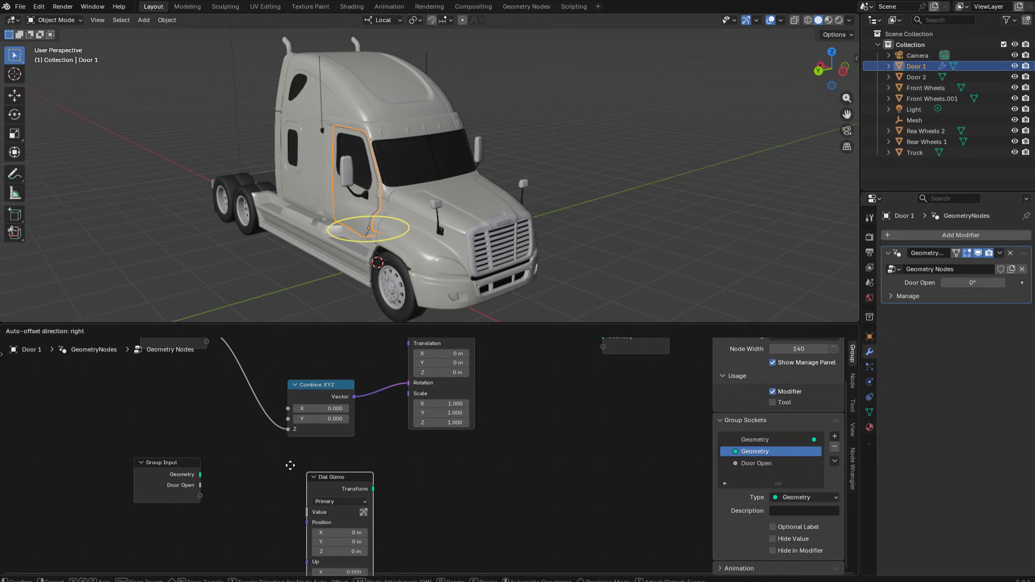
pyautogui.click(295, 467)
pyautogui.moveTo(412, 472); pyautogui.dragTo(417, 425, button='middle')
pyautogui.moveTo(294, 454); pyautogui.dragTo(225, 432)
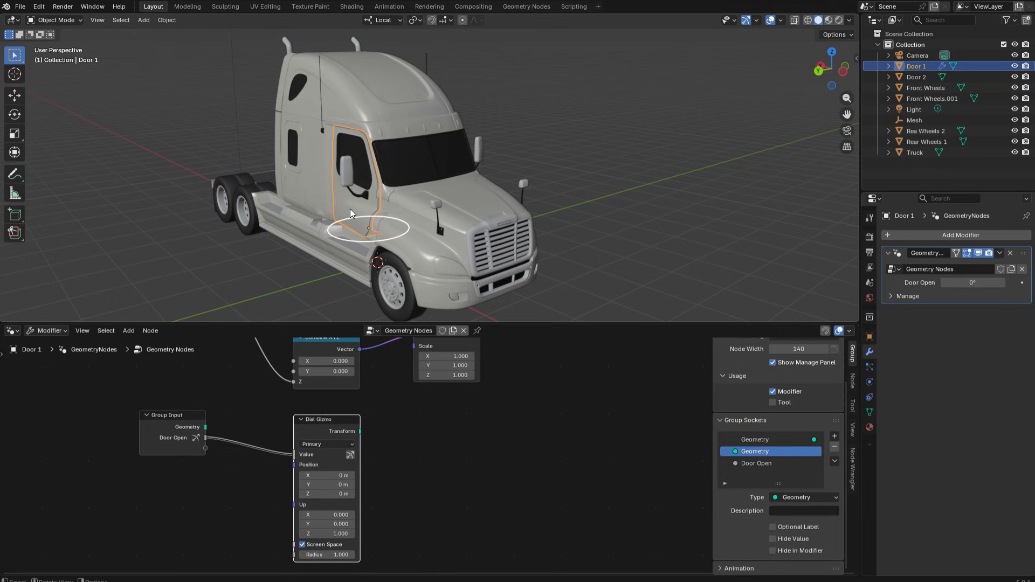
pyautogui.moveTo(371, 246); pyautogui.dragTo(374, 254, button='middle')
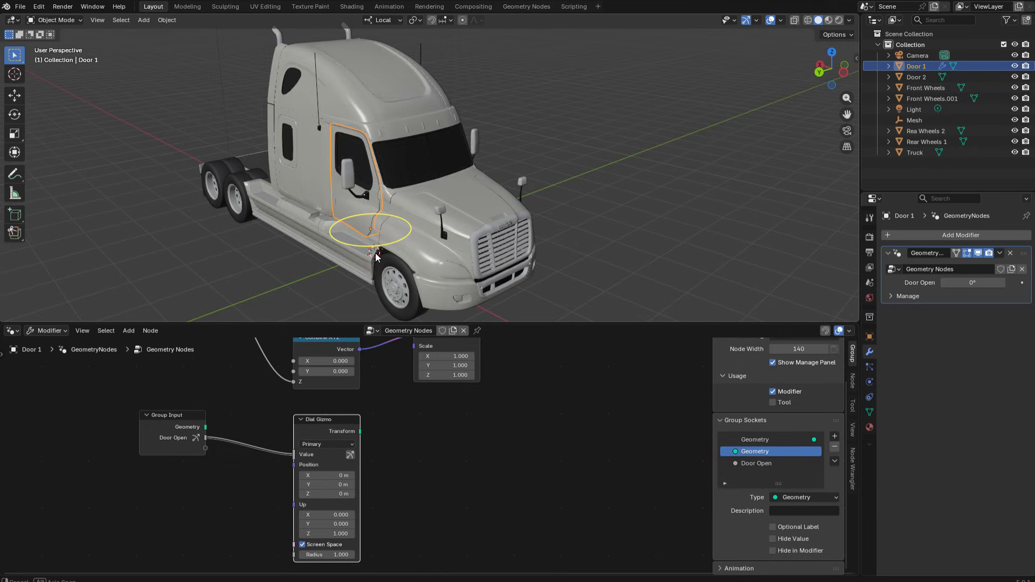
pyautogui.moveTo(397, 243); pyautogui.dragTo(209, 261)
# Step: Turn off the Dial Gizmo's Screen Space, set its Radius to 76.3, pin it, and test it with Door 1 deselected
pyautogui.click(303, 544)
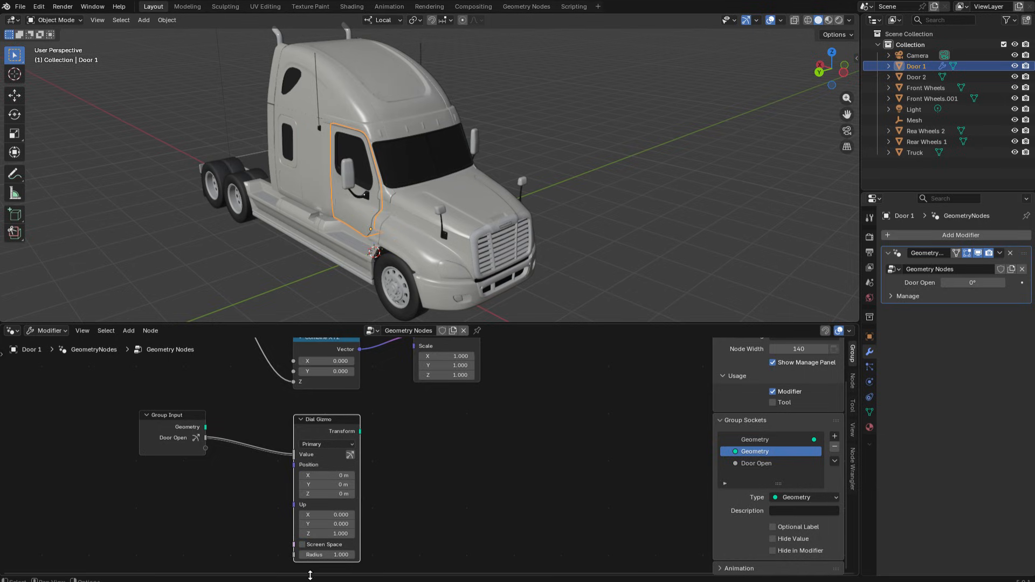
pyautogui.moveTo(328, 555); pyautogui.dragTo(354, 454)
pyautogui.click(350, 454)
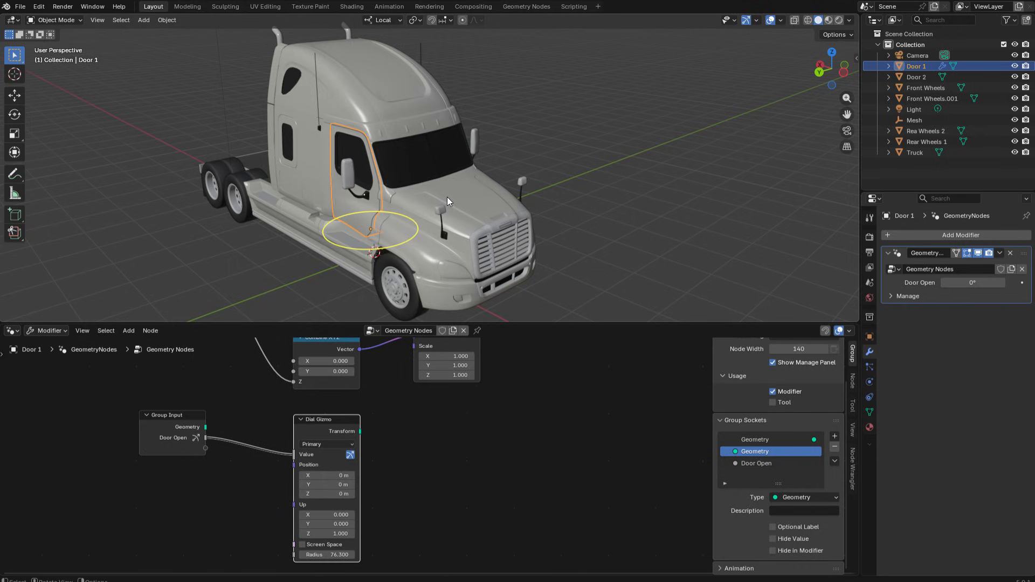
pyautogui.click(607, 128)
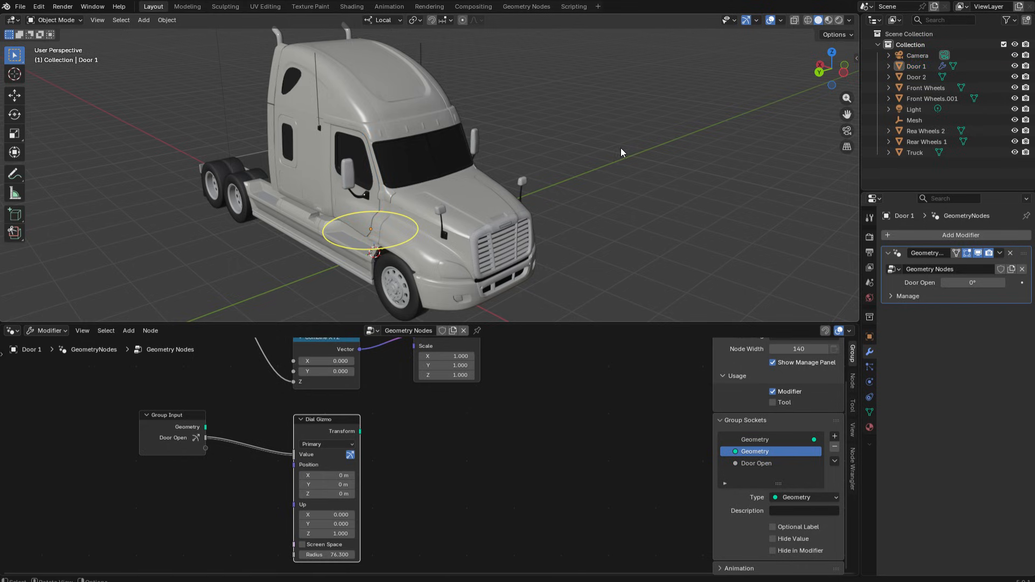
pyautogui.moveTo(386, 246); pyautogui.dragTo(517, 124)
# Step: Rename Door 1's geometry node group as Door
pyautogui.doubleClick(408, 331)
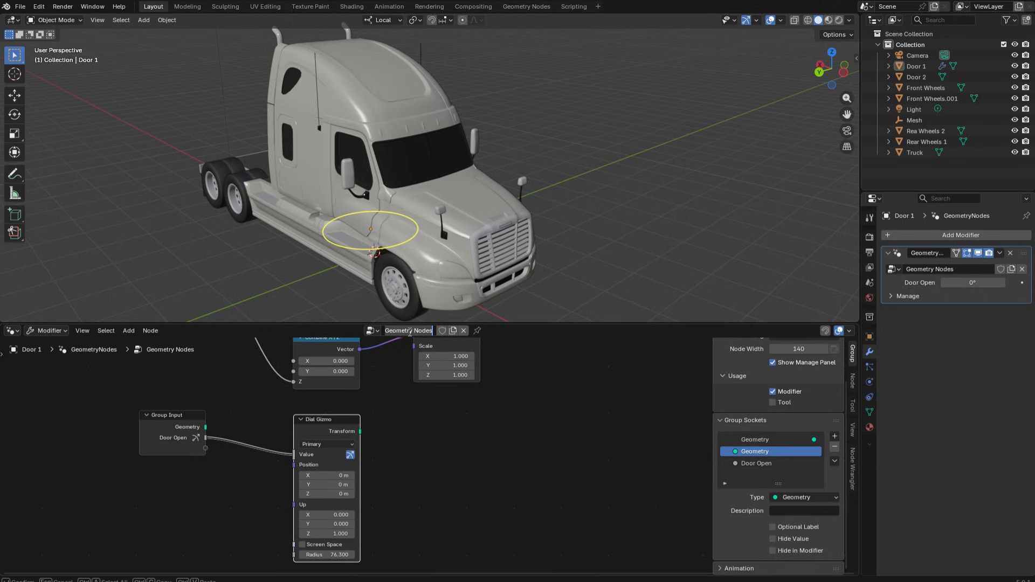
pyautogui.write('Door')
pyautogui.press('Return')
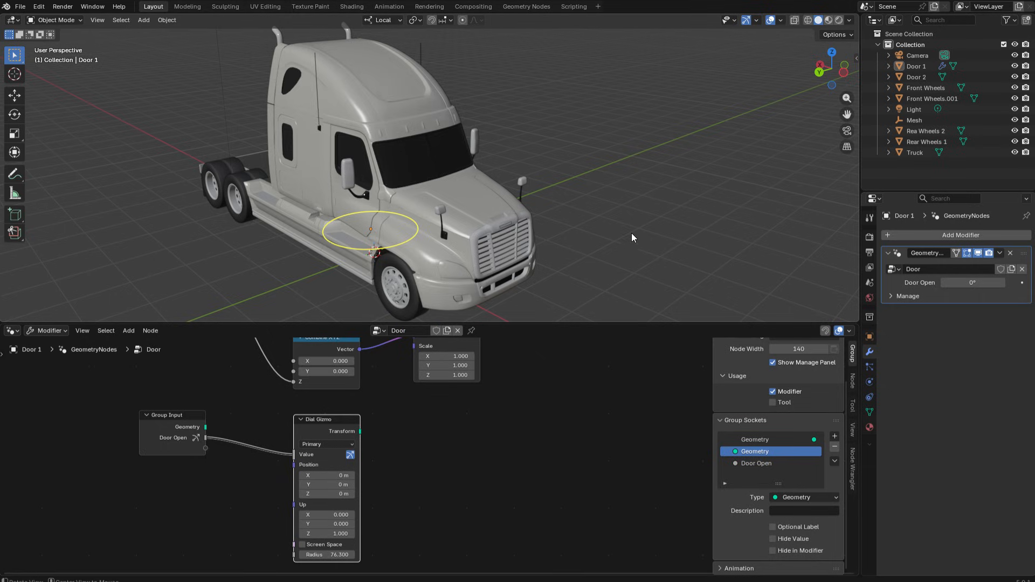
# Step: Add a geometry nodes modifier to Door 2 and assign the existing Door node group to it
pyautogui.moveTo(632, 233); pyautogui.dragTo(494, 241, button='middle')
pyautogui.click(473, 204)
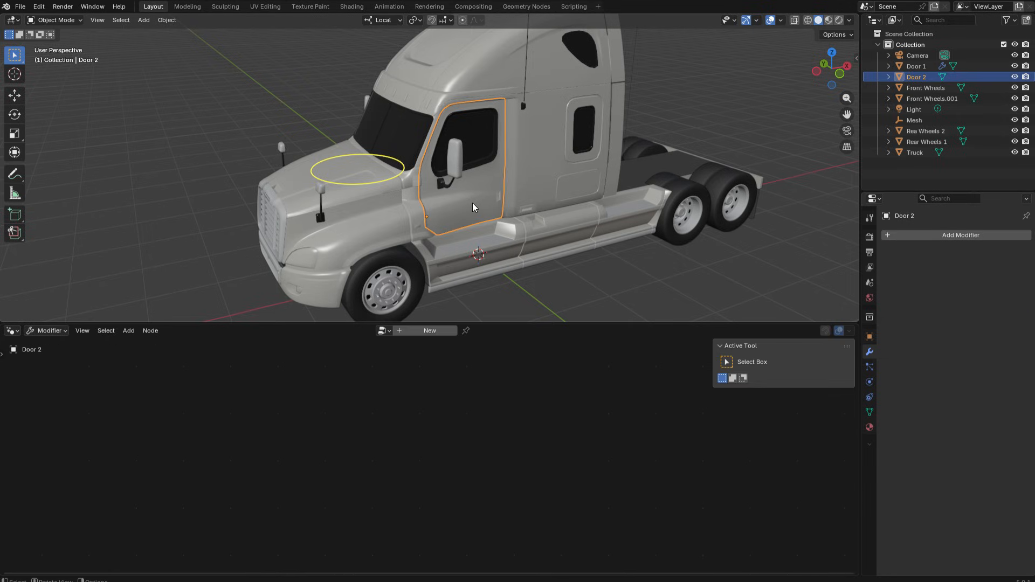
pyautogui.click(413, 329)
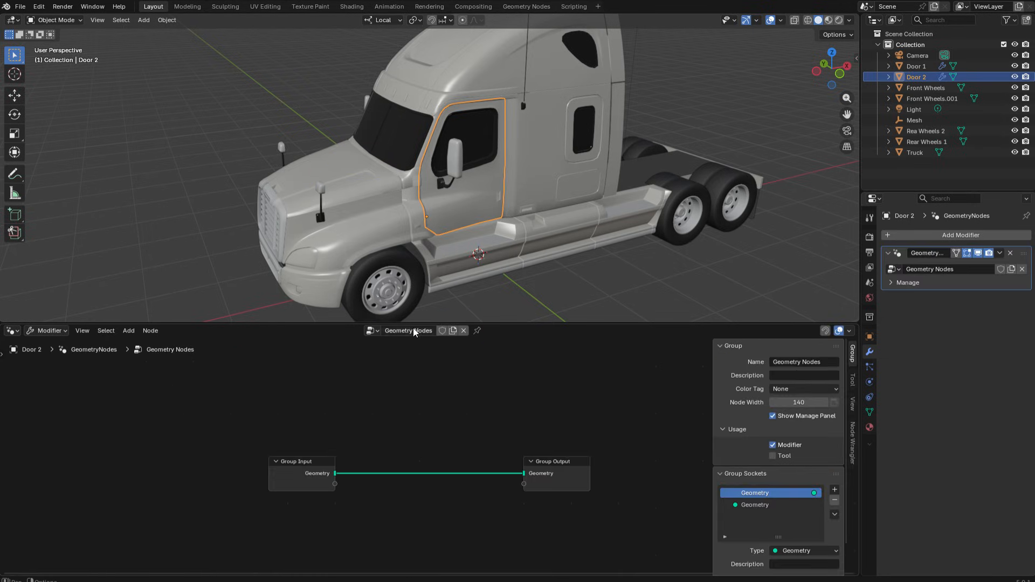
pyautogui.click(371, 330)
pyautogui.click(383, 347)
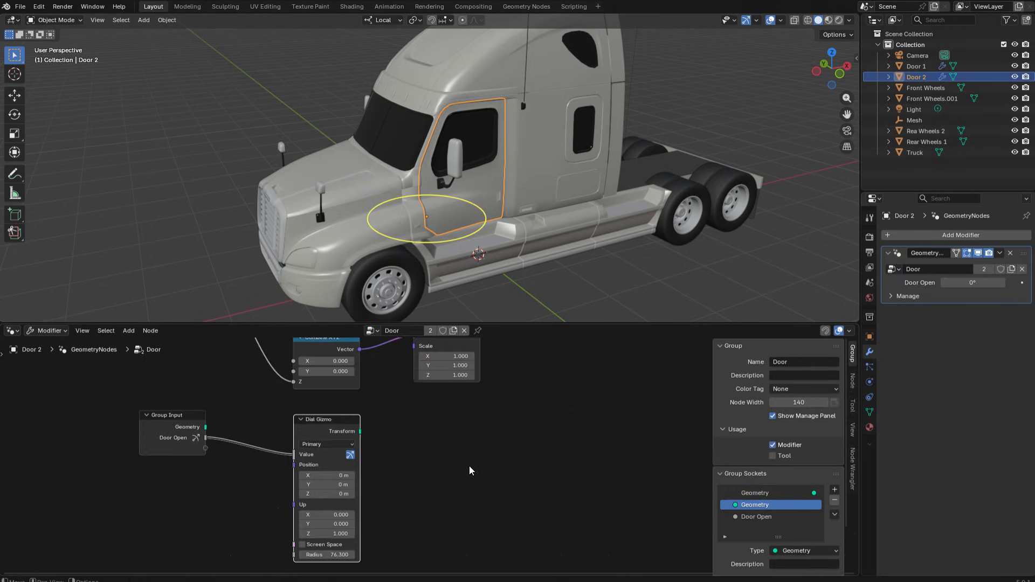
pyautogui.scroll(-2, 529, 244)
pyautogui.moveTo(512, 398); pyautogui.dragTo(519, 407, button='middle')
pyautogui.moveTo(523, 265); pyautogui.dragTo(505, 216, button='middle')
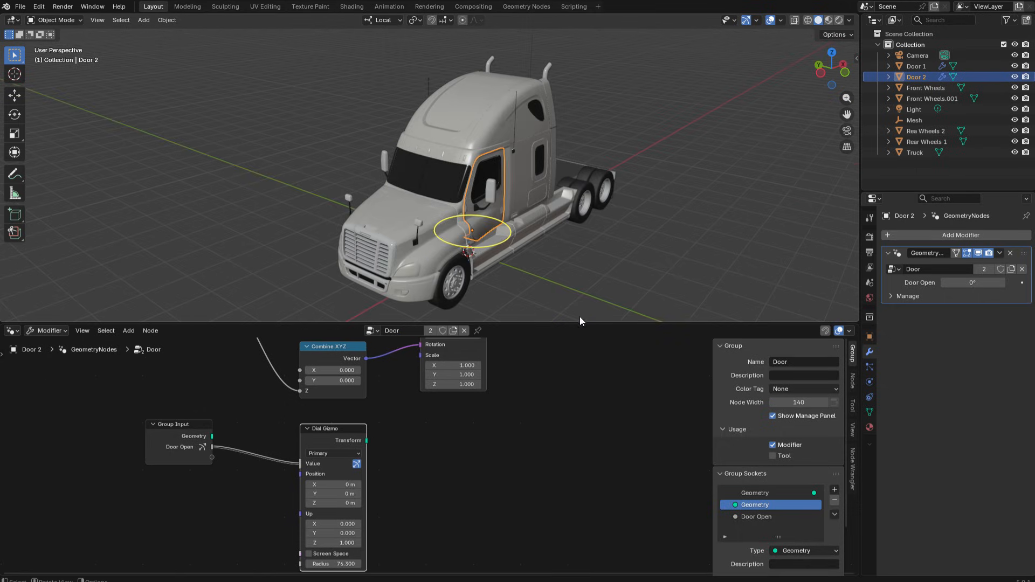
# Step: Make an independent copy of Door 2's node group, limit its Door Open input from -1.5 to 0, and test the dial
pyautogui.click(453, 330)
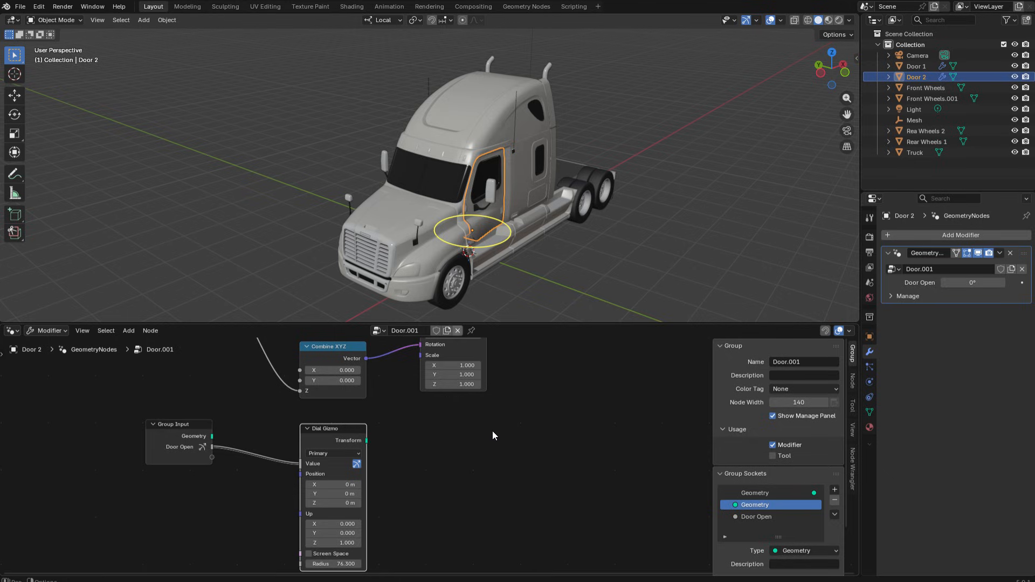
pyautogui.click(760, 519)
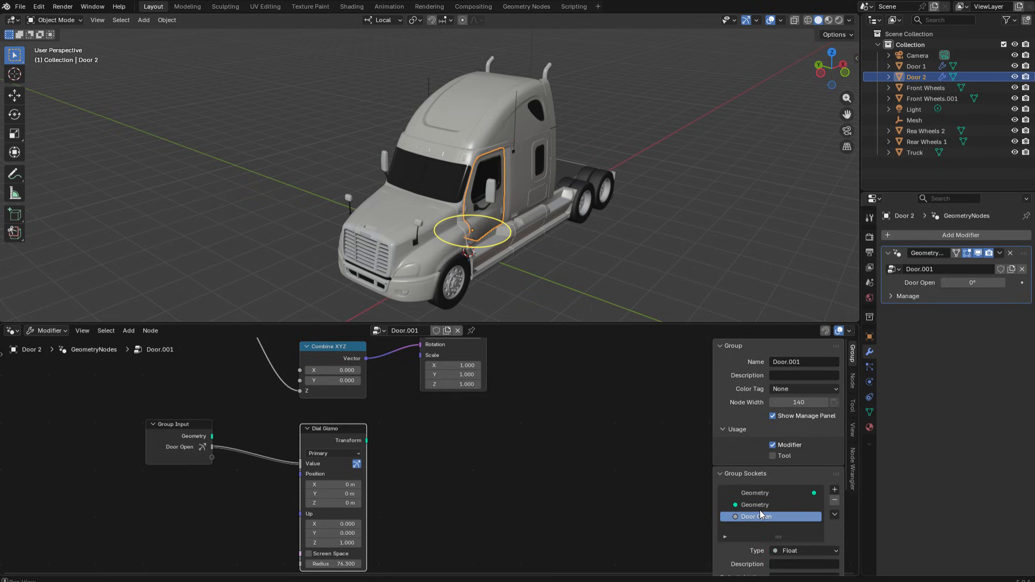
pyautogui.scroll(-4, 758, 510)
pyautogui.click(822, 529)
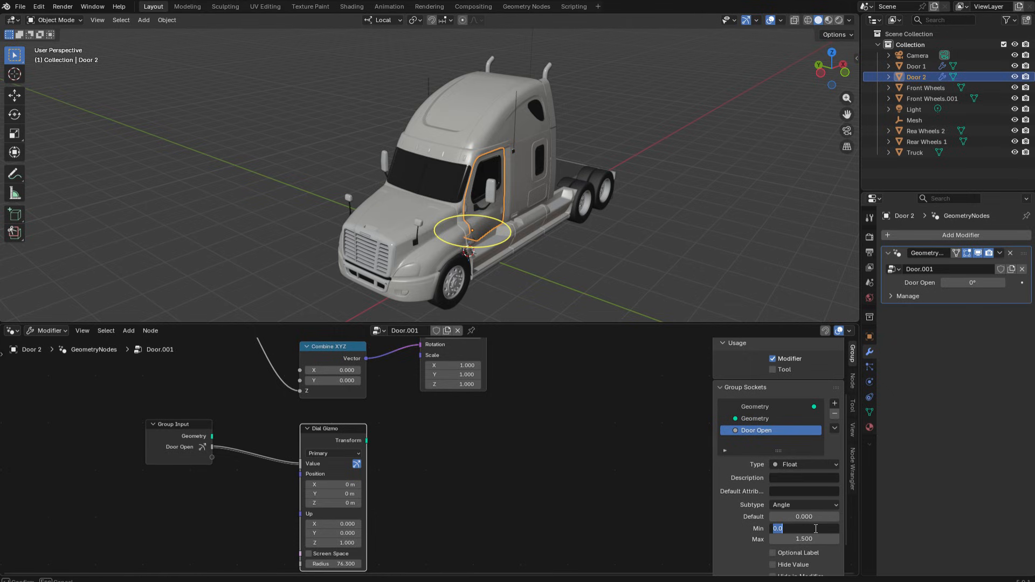
pyautogui.write('-1.5')
pyautogui.press('Return')
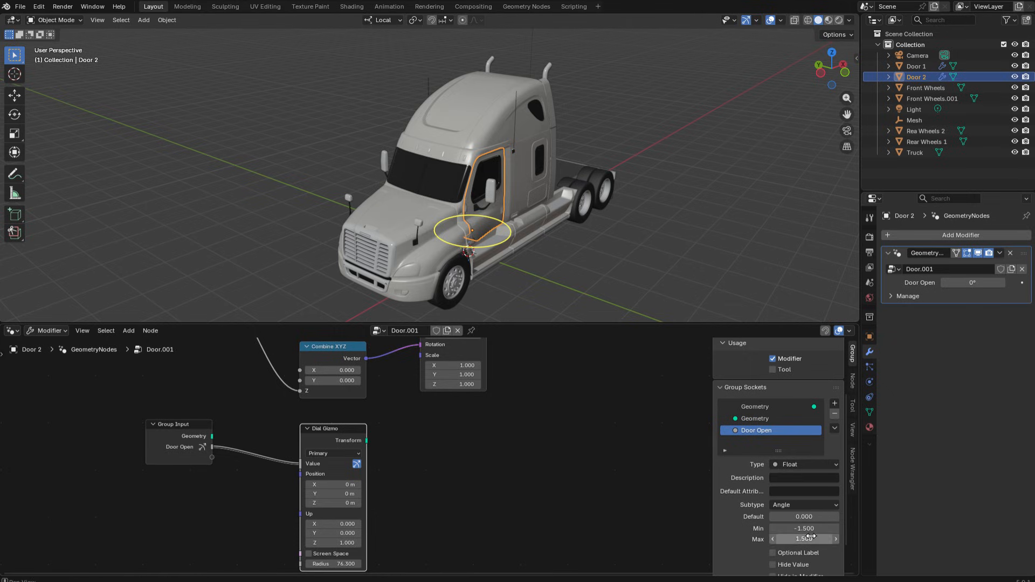
pyautogui.click(811, 538)
pyautogui.write('0')
pyautogui.press('Return')
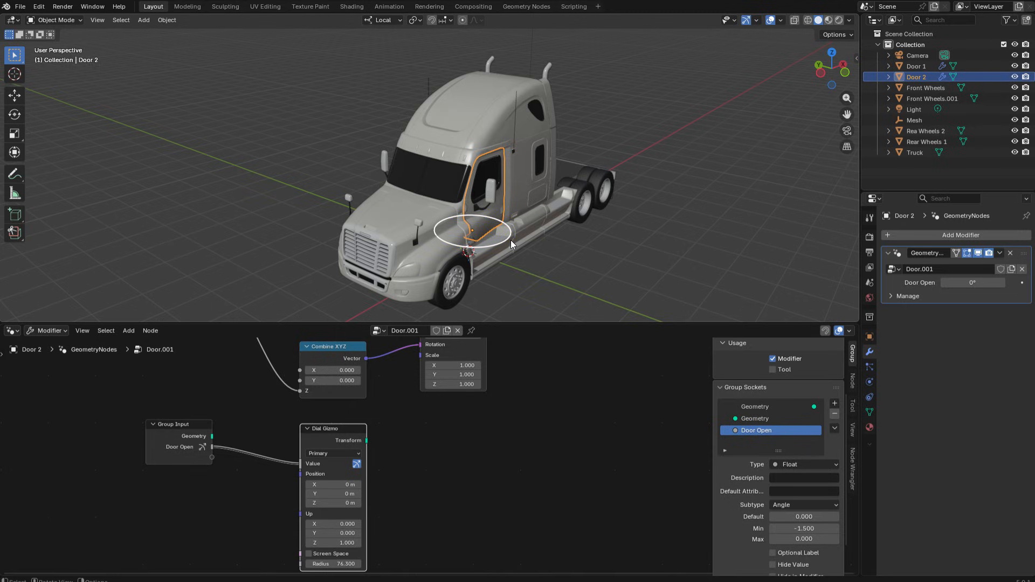
pyautogui.moveTo(510, 241); pyautogui.dragTo(621, 253)
# Step: Add a geometry nodes modifier to the Front Wheels object and assign the Door node group to it
pyautogui.moveTo(619, 251); pyautogui.dragTo(442, 248, button='middle')
pyautogui.click(430, 246)
pyautogui.scroll(2, 498, 276)
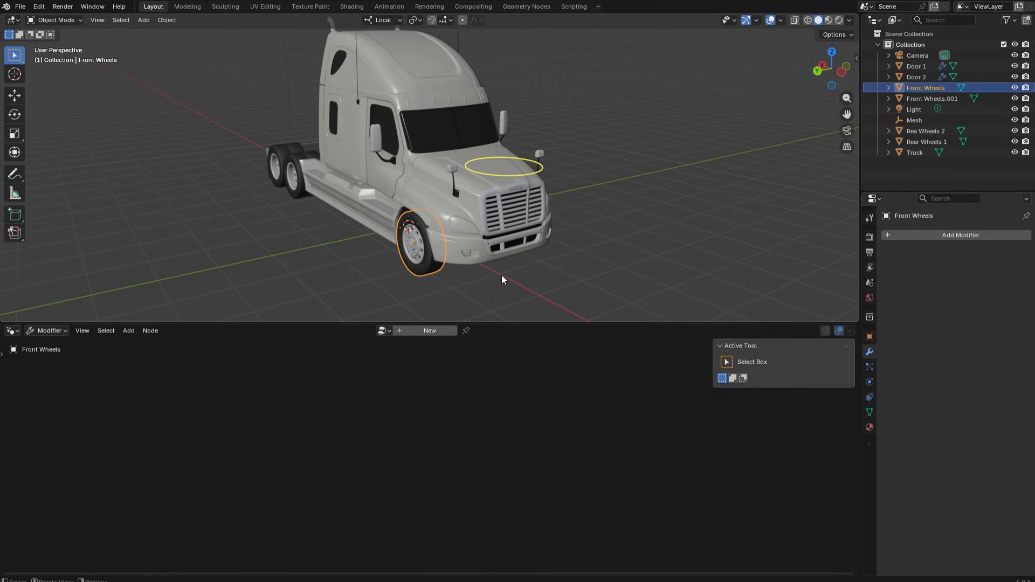
pyautogui.moveTo(502, 274); pyautogui.dragTo(408, 280, button='middle')
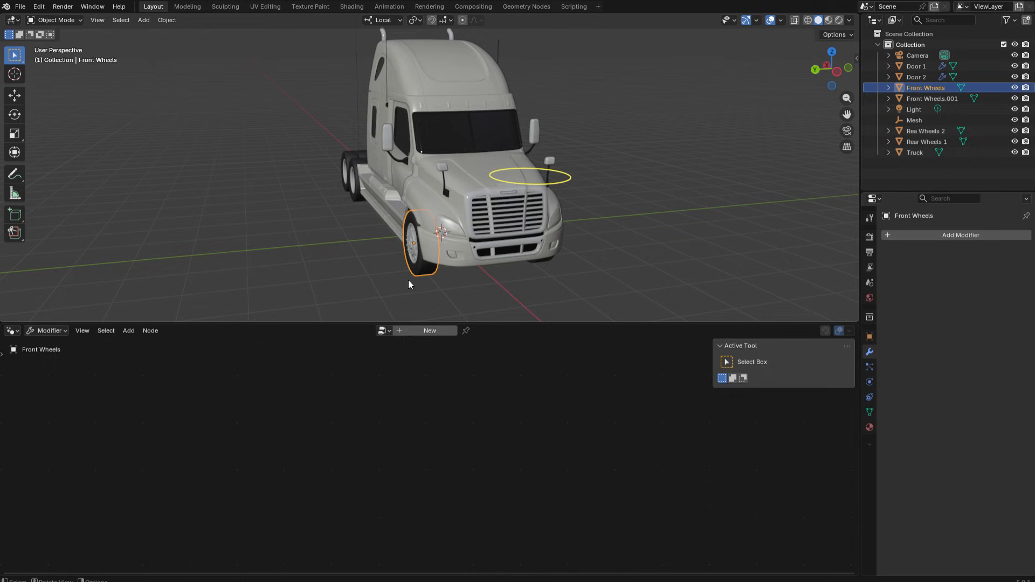
pyautogui.click(421, 331)
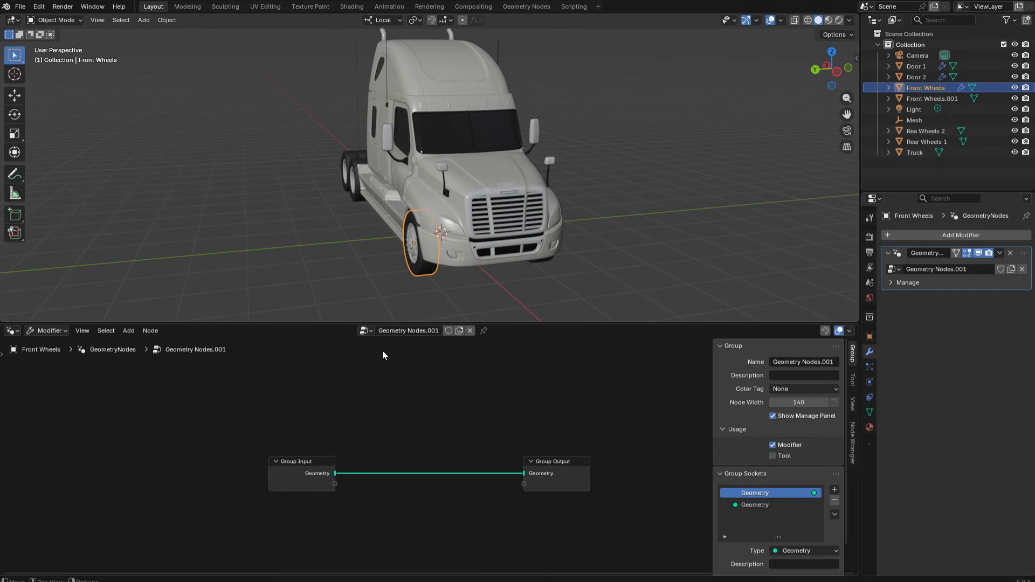
pyautogui.click(366, 330)
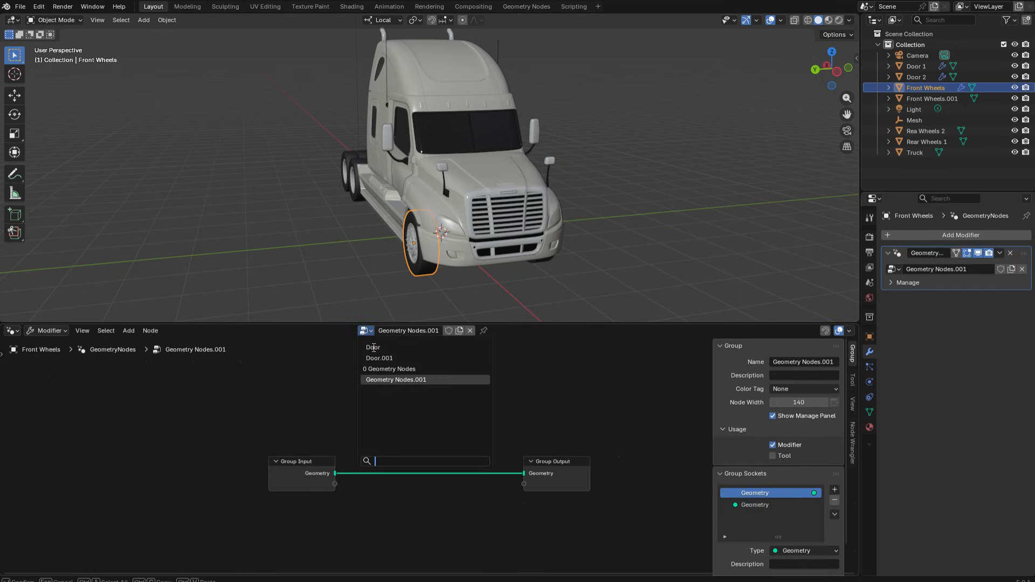
pyautogui.click(373, 348)
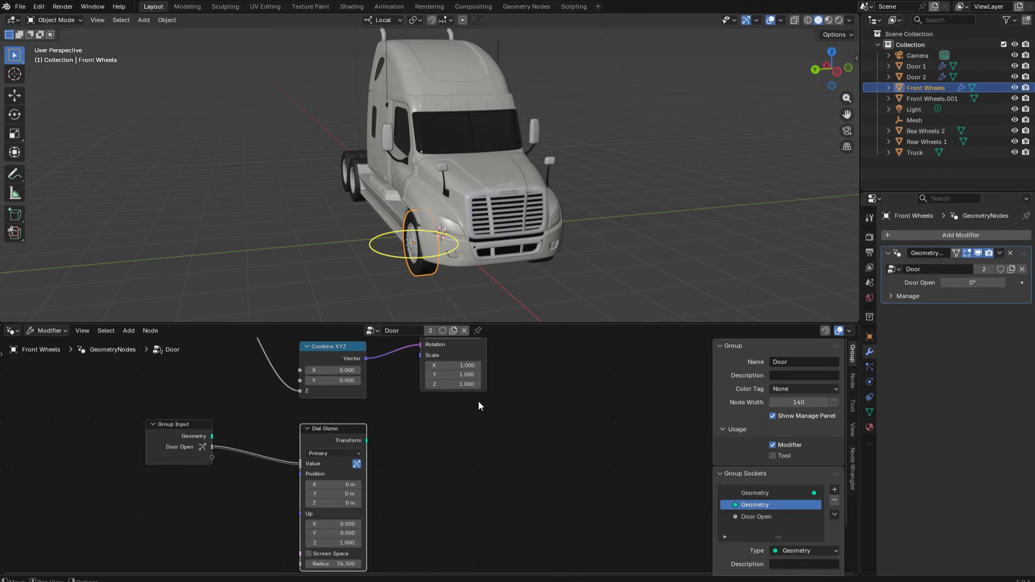
# Step: Make the Front Wheels' node group an independent copy named Wheels
pyautogui.click(453, 331)
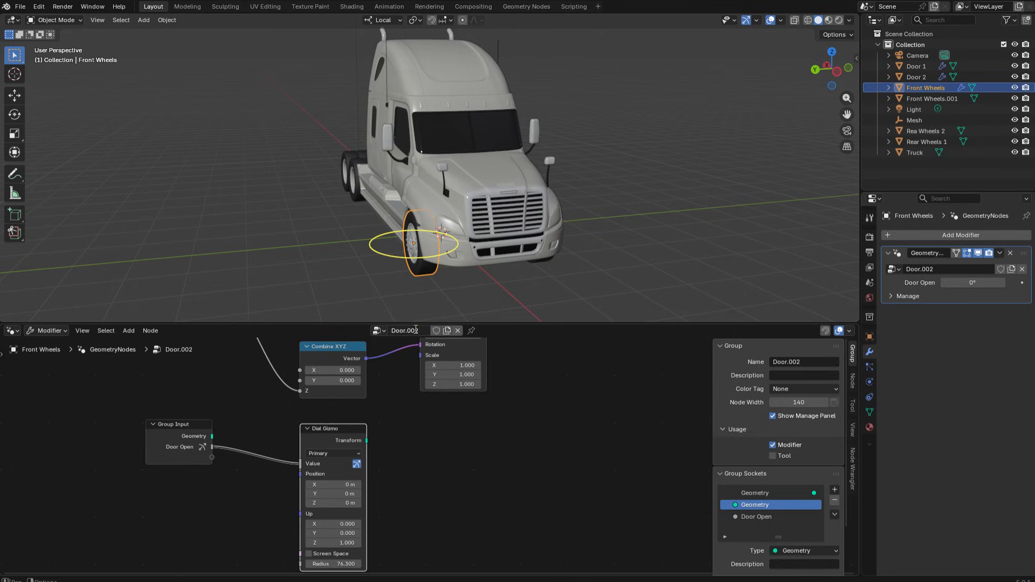
pyautogui.click(415, 331)
pyautogui.write('Wheels')
pyautogui.press('Return')
pyautogui.scroll(-3, 483, 426)
pyautogui.moveTo(530, 409)
pyautogui.mouseDown(button='middle')
pyautogui.moveTo(483, 527)
pyautogui.moveTo(534, 403)
pyautogui.mouseUp(button='middle')
pyautogui.scroll(1, 534, 426)
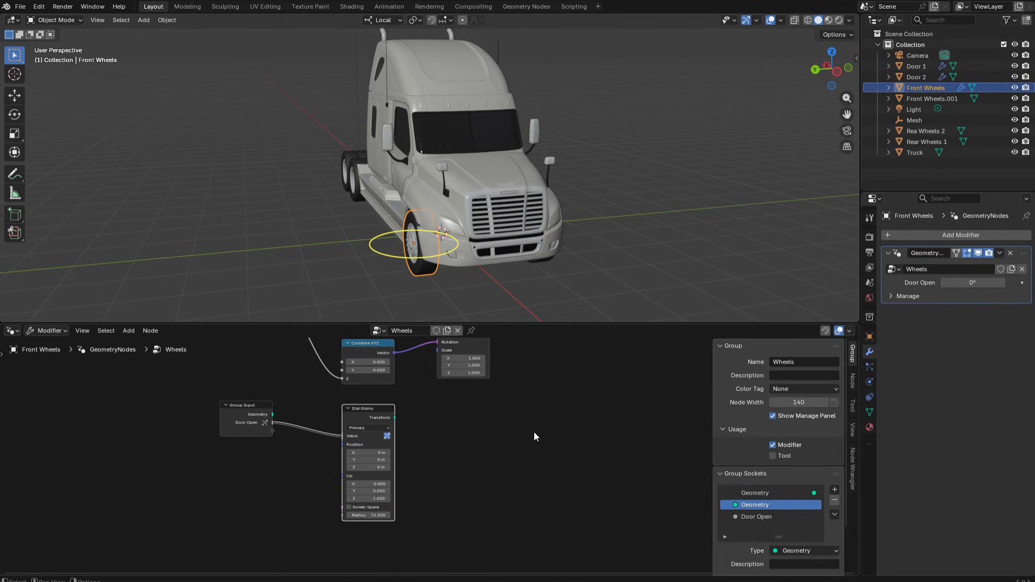
# Step: Rename the Wheels group's Door Open input as Wheel Turn
pyautogui.click(762, 517)
pyautogui.doubleClick(763, 517)
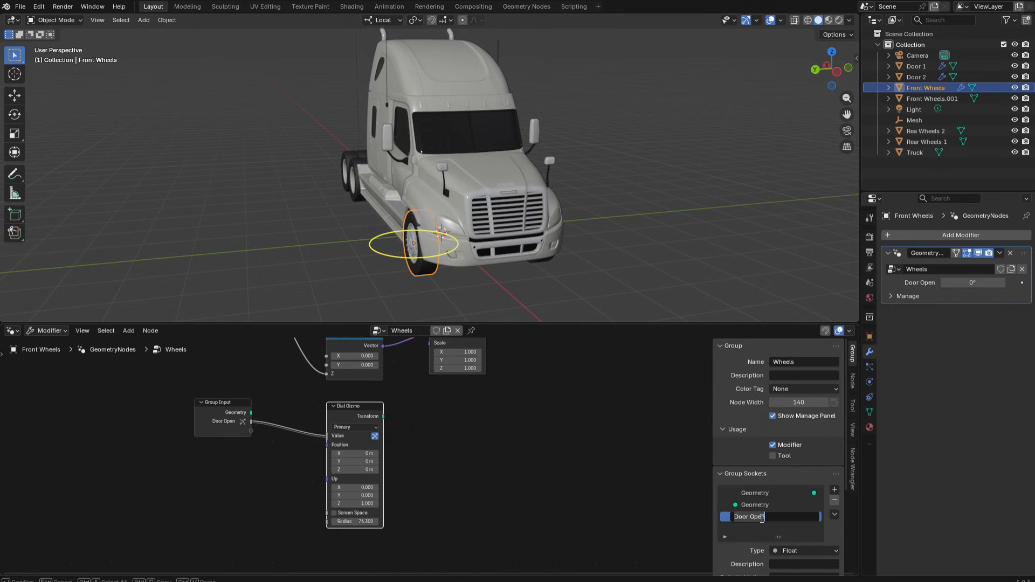
pyautogui.write('Wheel Turn')
pyautogui.press('Return')
# Step: Set the Wheel Turn input's minimum to -0.8 and its maximum to 0.8
pyautogui.scroll(-4, 776, 501)
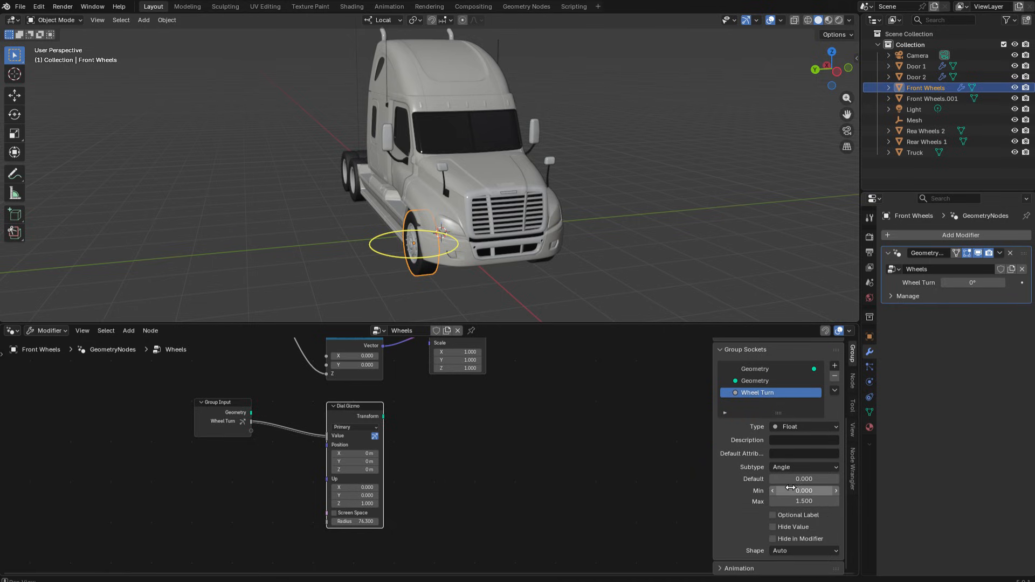
pyautogui.click(794, 491)
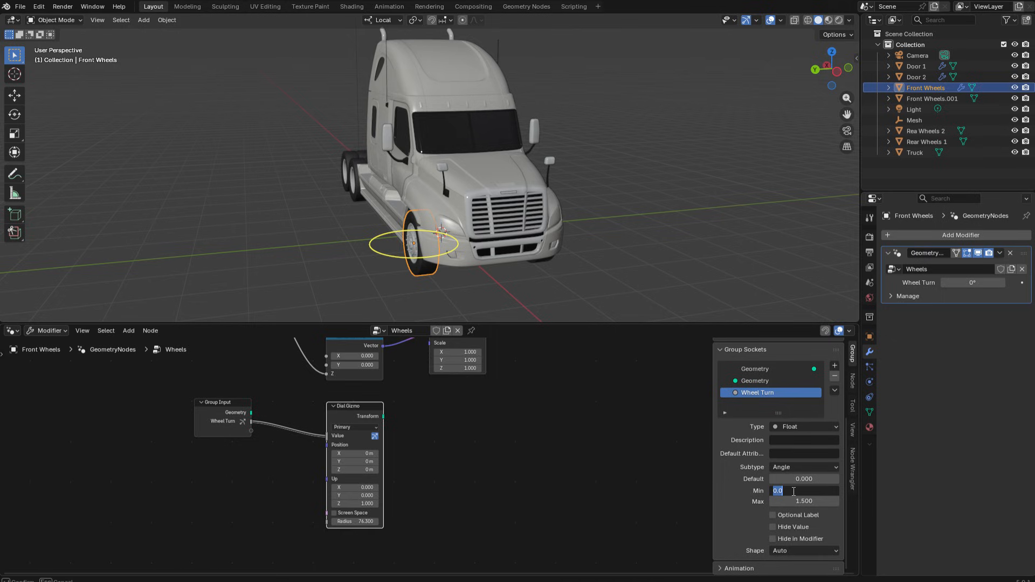
pyautogui.write('-0.8')
pyautogui.click(808, 499)
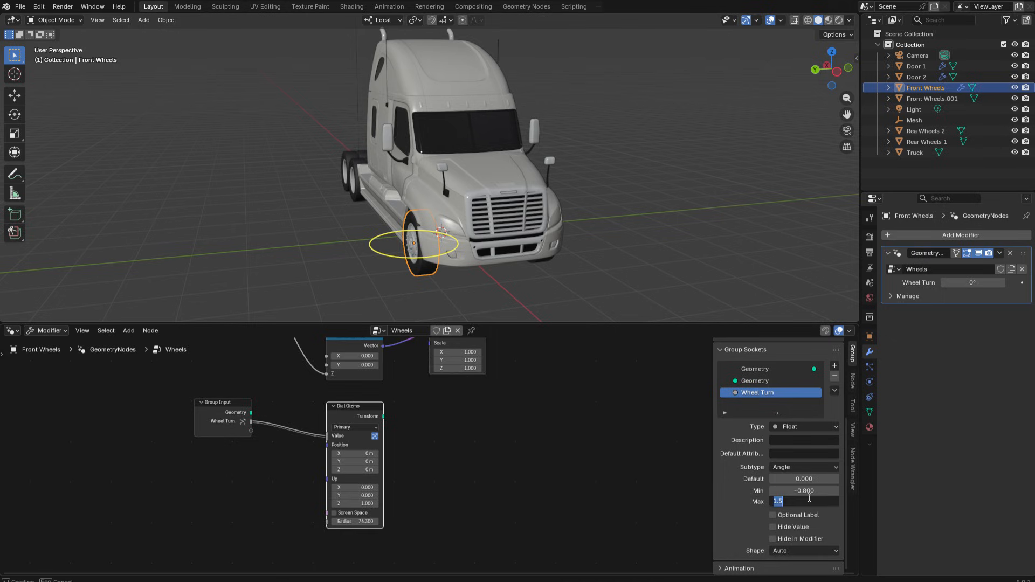
pyautogui.write('0.8')
pyautogui.press('Return')
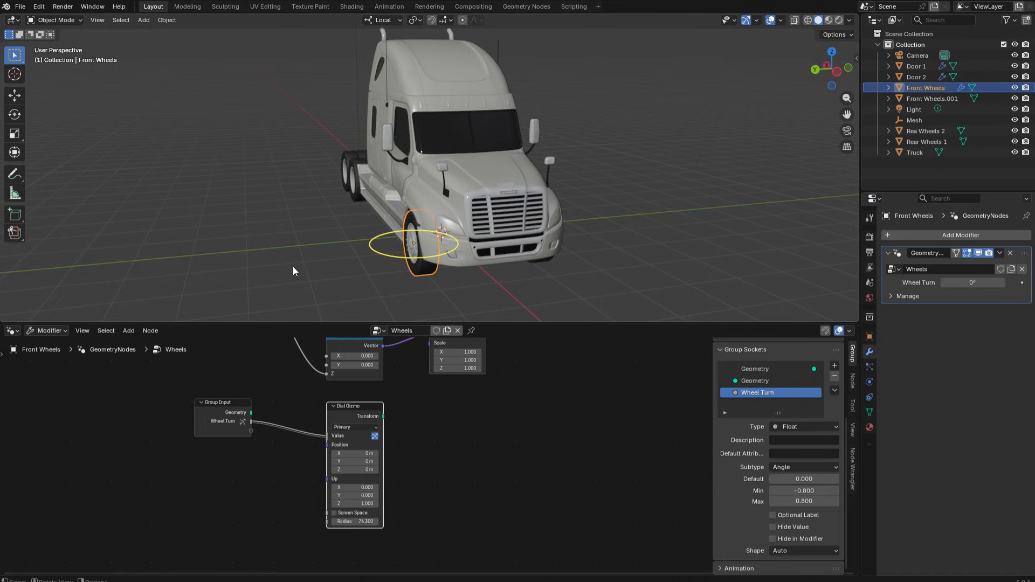
# Step: Turn the Front Wheels with the dial gizmo to about -33° and copy the Wheel Turn input's data path
pyautogui.moveTo(406, 260); pyautogui.dragTo(354, 264)
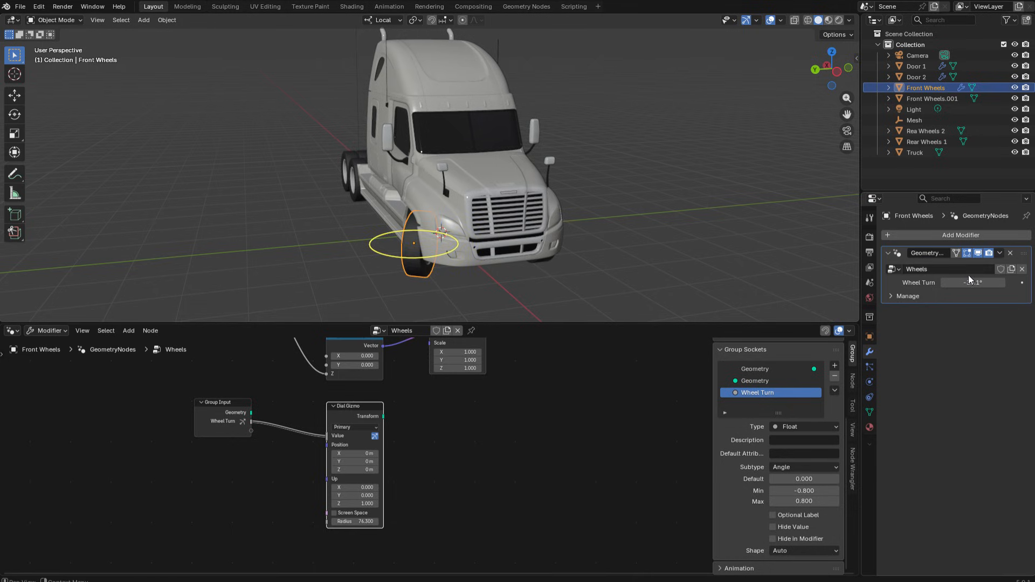
pyautogui.moveTo(680, 270); pyautogui.dragTo(599, 264, button='middle')
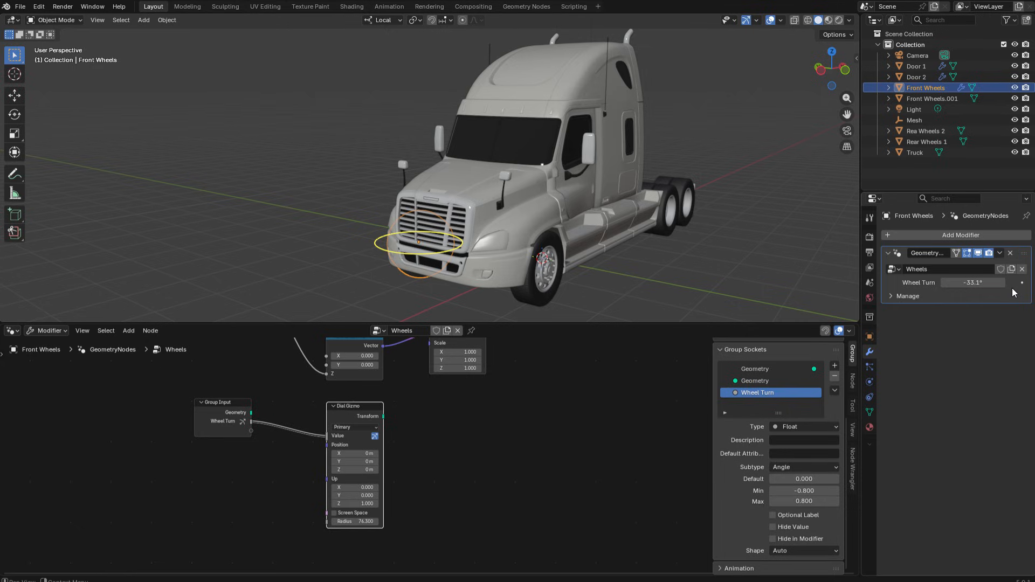
pyautogui.rightClick(985, 283)
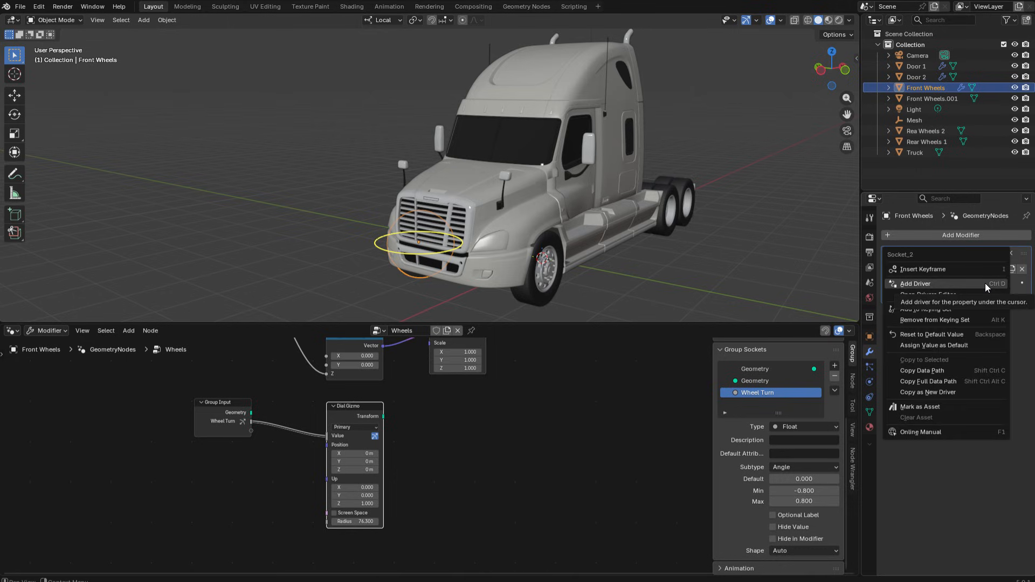
pyautogui.click(935, 371)
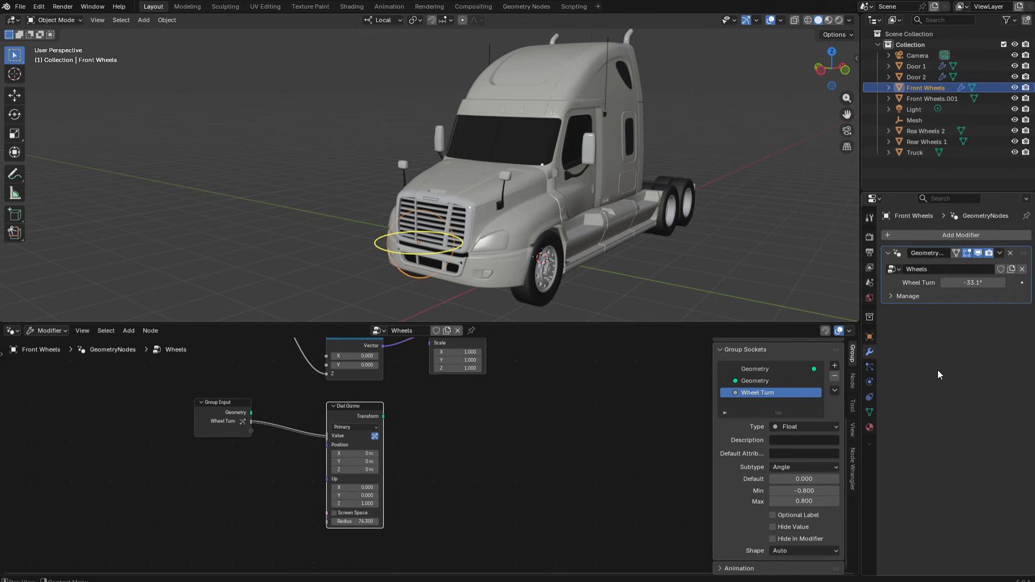
# Step: Add a geometry nodes modifier to the Front Wheels.001 object and assign the Wheels node group to it
pyautogui.click(538, 289)
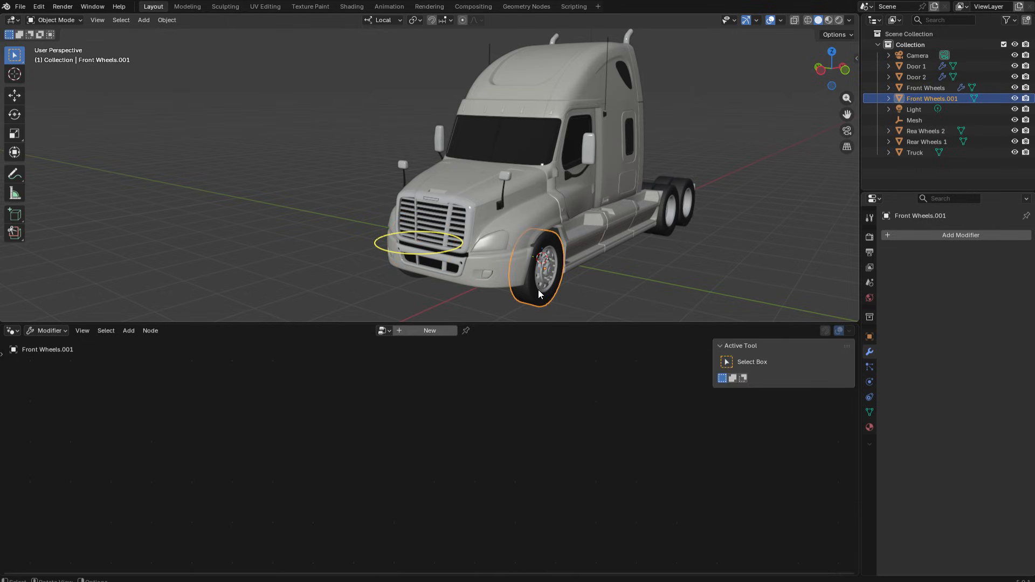
pyautogui.click(431, 329)
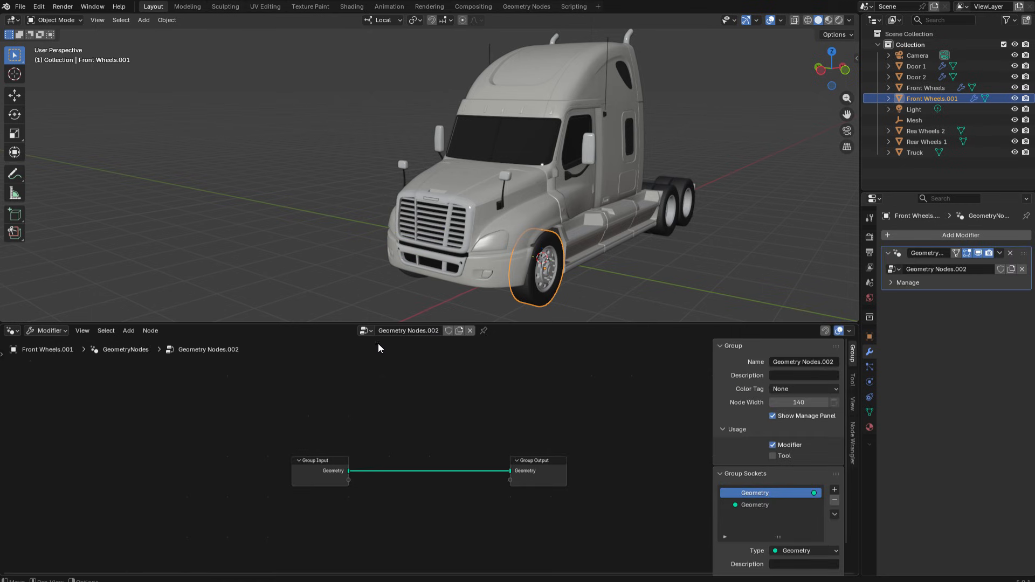
pyautogui.click(366, 330)
pyautogui.click(378, 401)
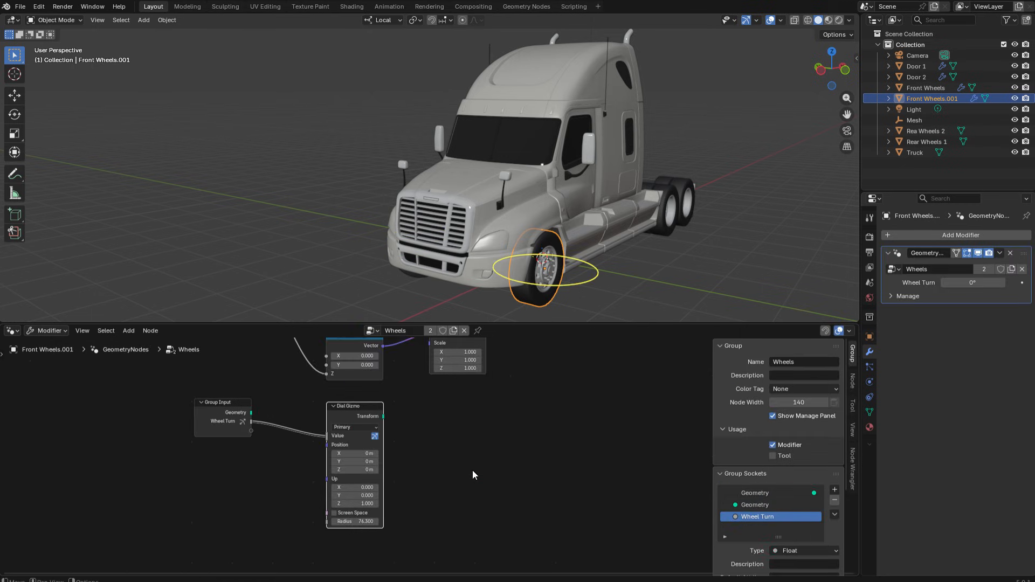
# Step: Make Front Wheels.001's node group an independent copy and delete its Dial Gizmo node together with the connected Group Input node
pyautogui.click(453, 330)
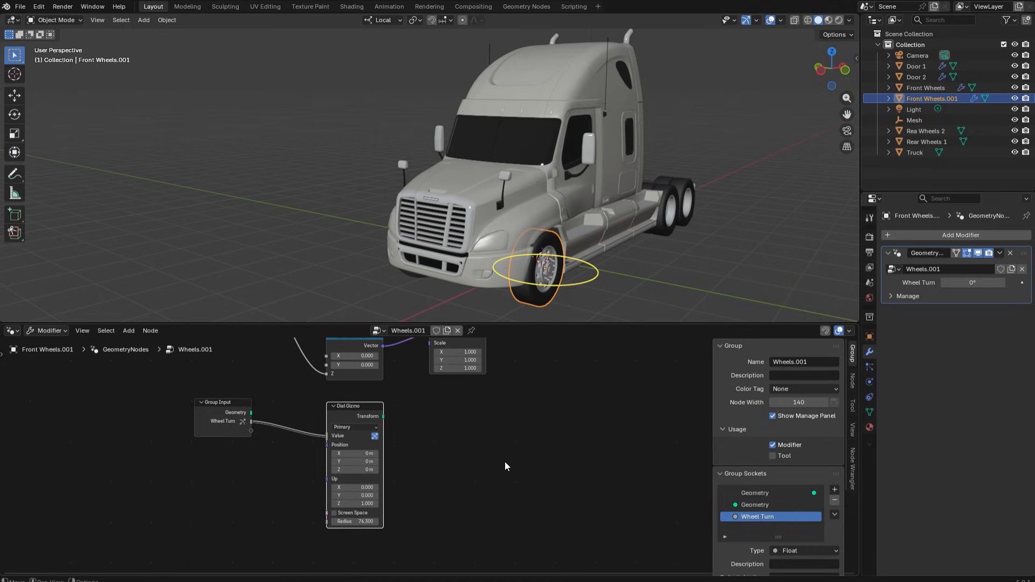
pyautogui.moveTo(164, 413); pyautogui.dragTo(396, 482)
pyautogui.press('x')
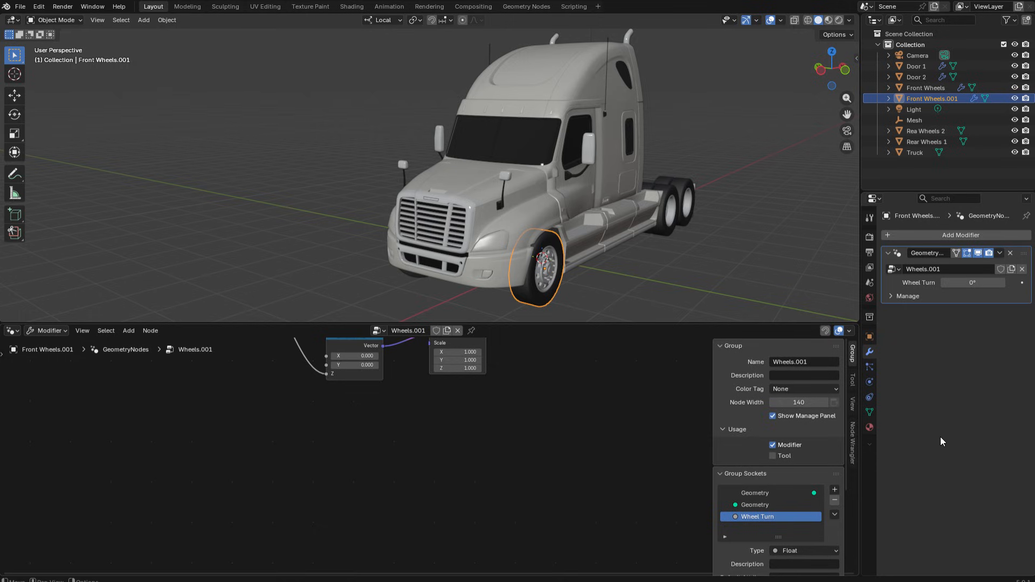
# Step: Add a driver to Front Wheels.001's Wheel Turn input with Front Wheels as the variable's object
pyautogui.rightClick(970, 282)
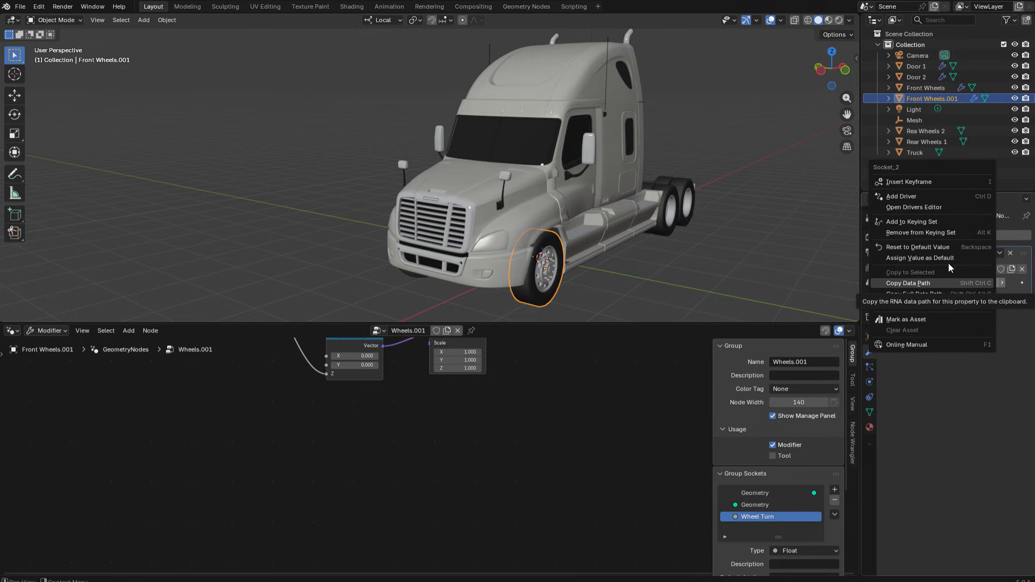
pyautogui.click(923, 197)
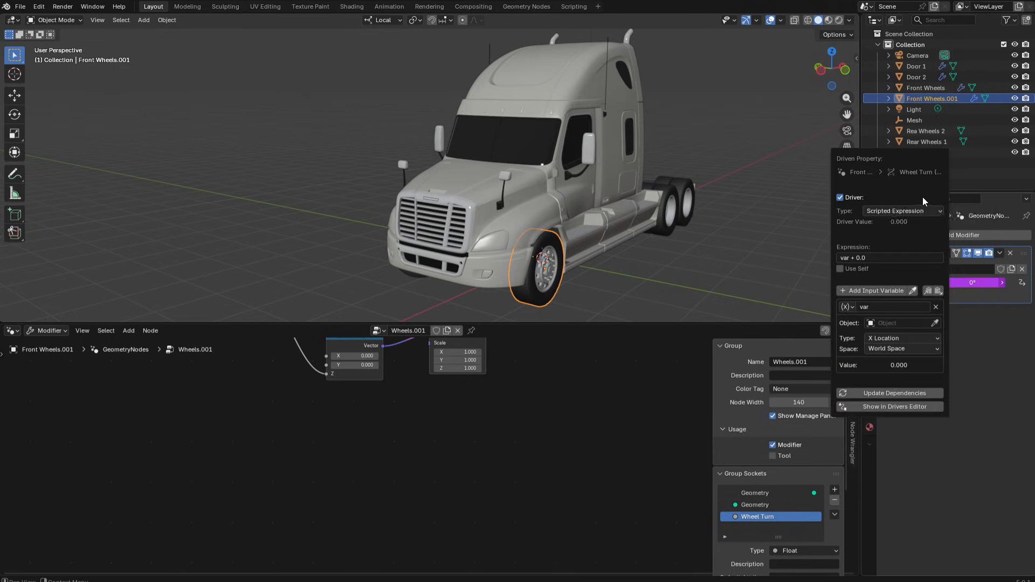
pyautogui.click(906, 323)
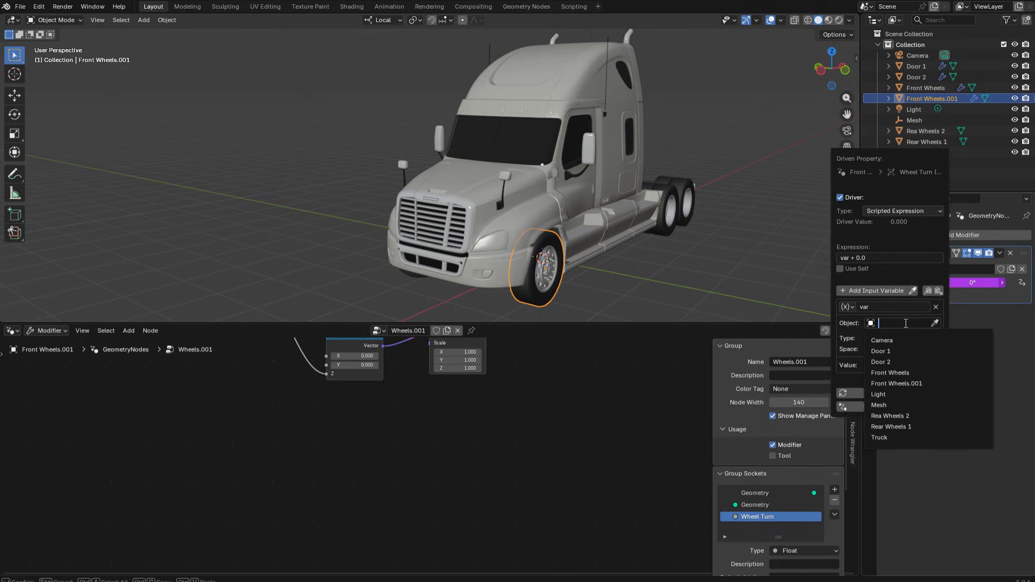
pyautogui.click(903, 372)
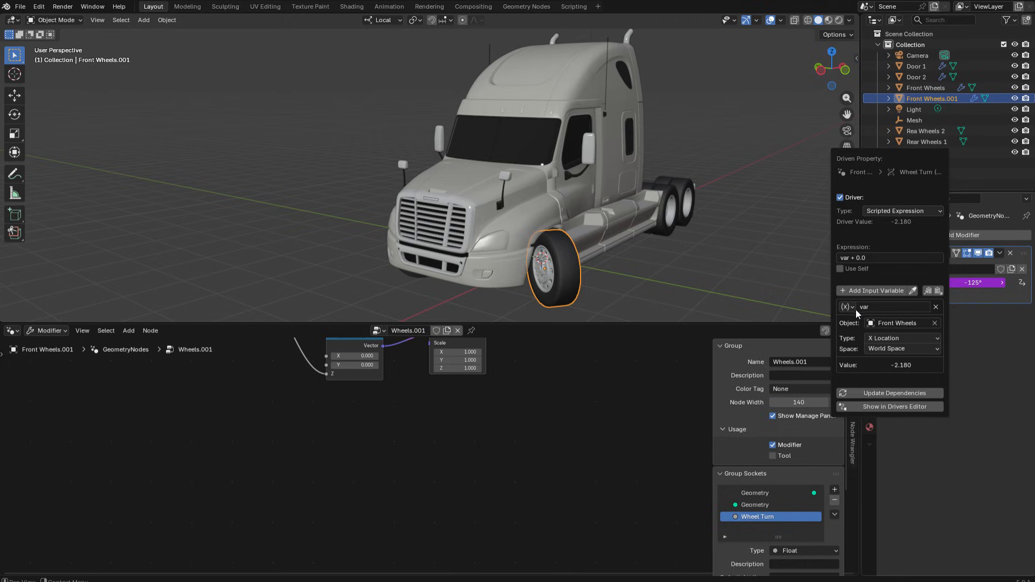
# Step: Change the driver variable to a single property and paste the copied Wheel Turn data path as its path
pyautogui.click(854, 308)
pyautogui.click(868, 335)
pyautogui.click(889, 349)
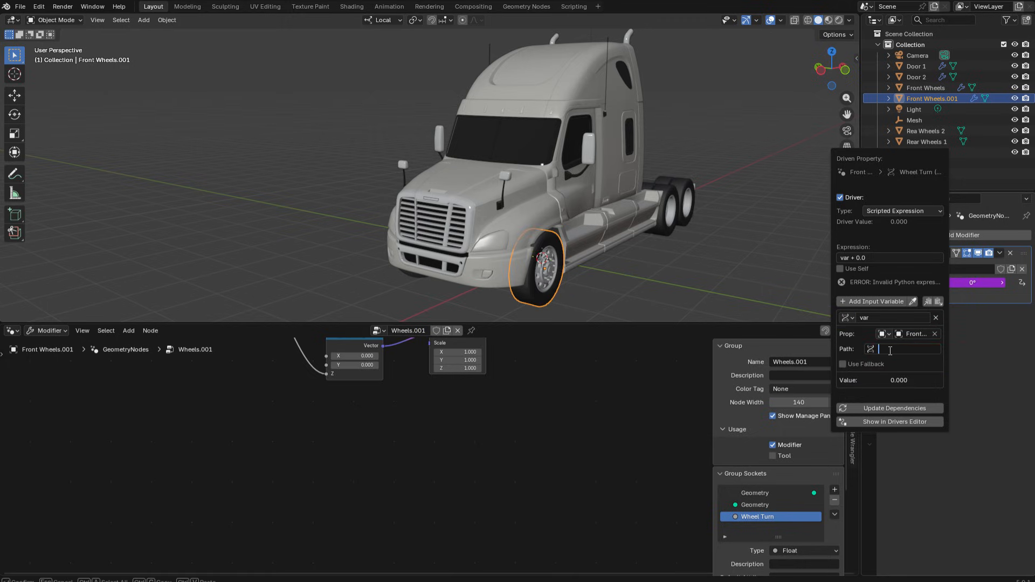
pyautogui.hotkey('ctrl', 'v')
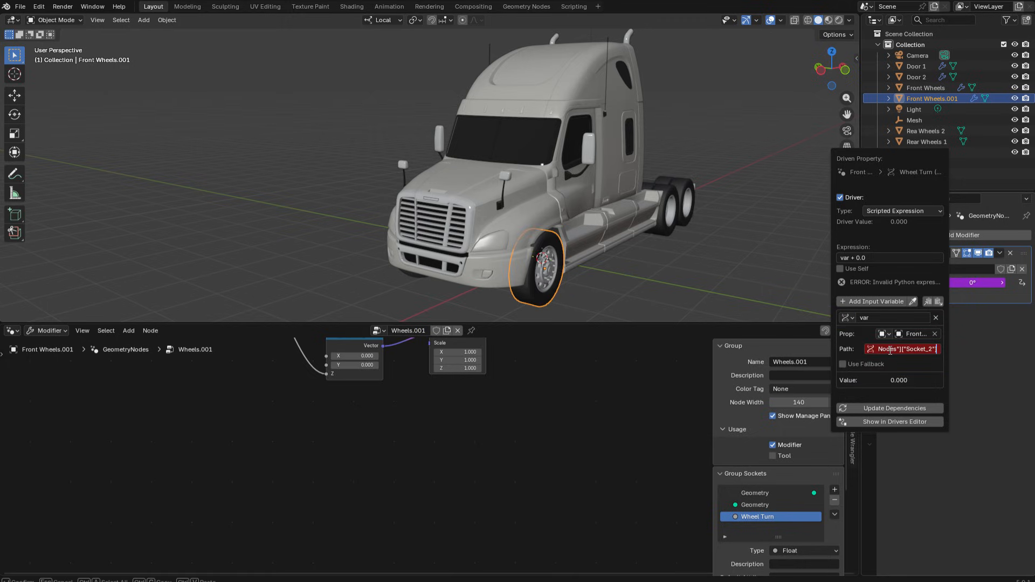
pyautogui.press('Return')
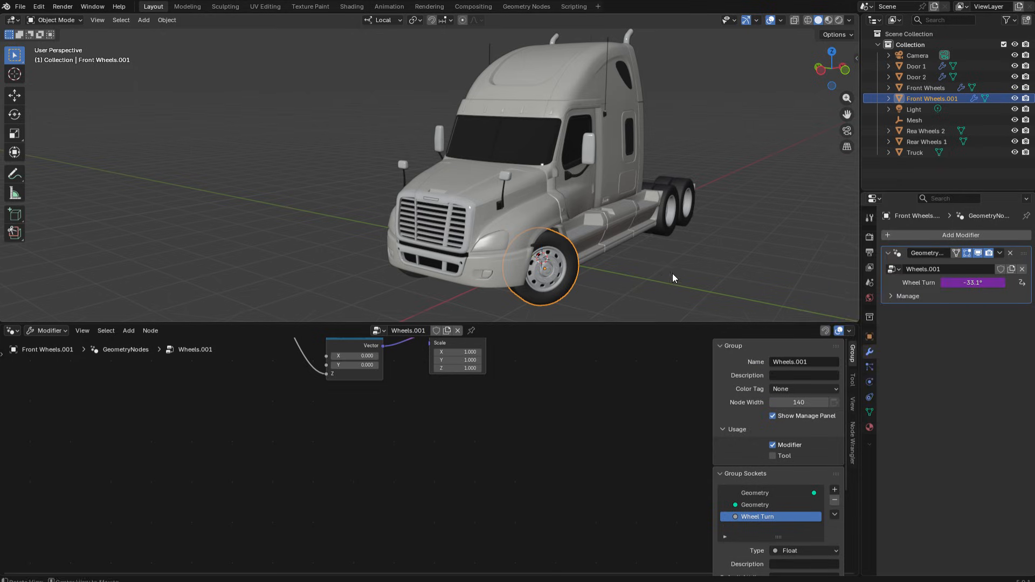
# Step: Select the Front Wheels object and turn both front wheels together with its dial gizmo to test the driver
pyautogui.moveTo(671, 274); pyautogui.dragTo(651, 260, button='middle')
pyautogui.click(460, 262)
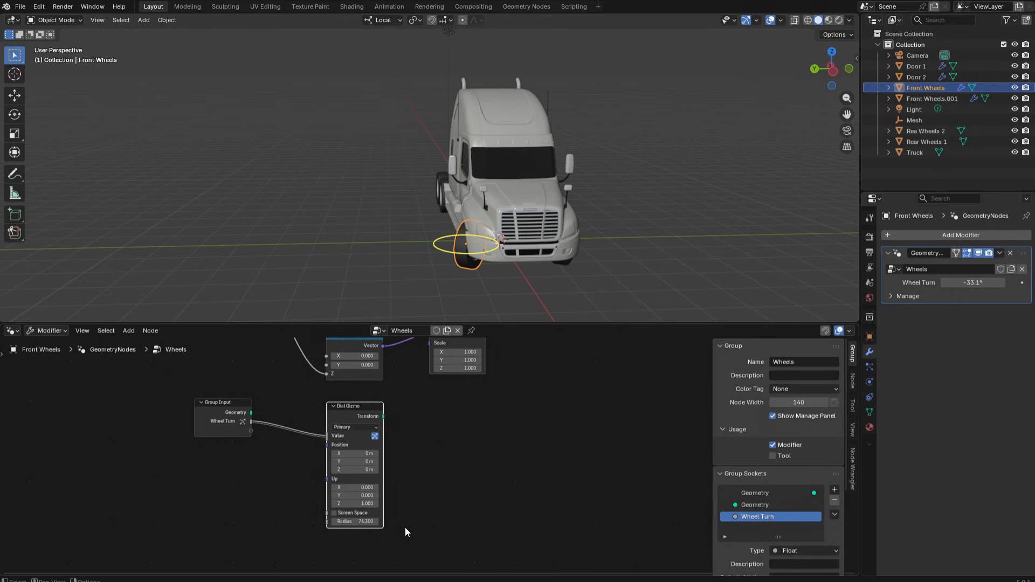
pyautogui.moveTo(454, 253); pyautogui.dragTo(509, 255)
# Step: Select Door 1 and swing it with its dial gizmo to test the door rig
pyautogui.moveTo(508, 279); pyautogui.dragTo(556, 283, button='middle')
pyautogui.click(409, 212)
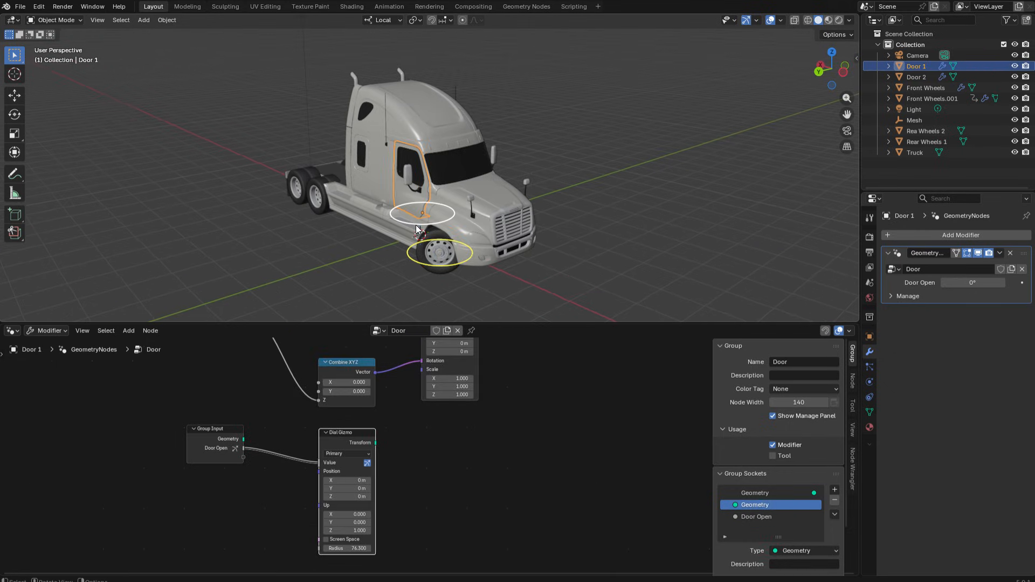
pyautogui.moveTo(414, 224)
pyautogui.mouseDown()
pyautogui.moveTo(397, 221)
pyautogui.moveTo(415, 222)
pyautogui.mouseUp()
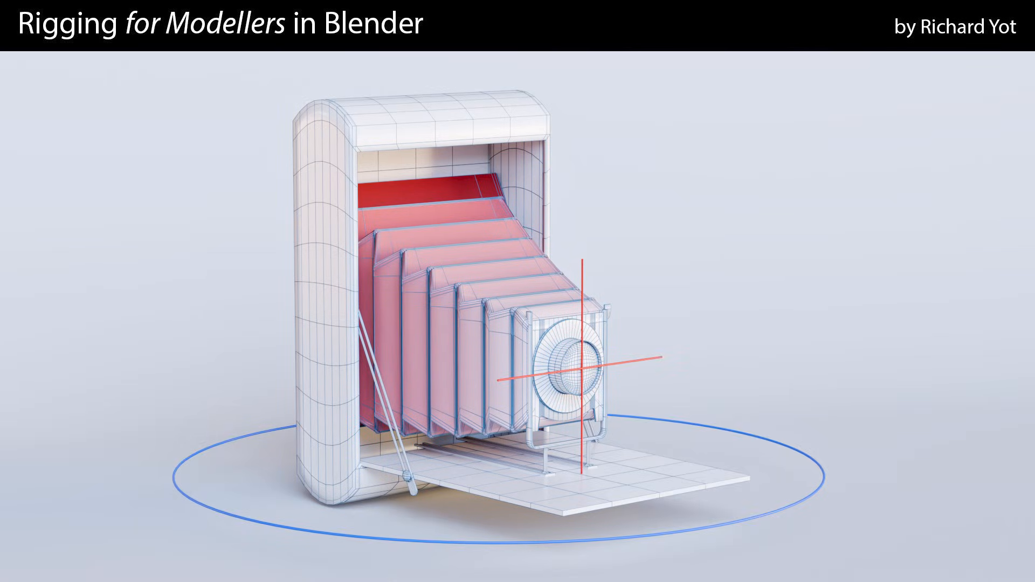